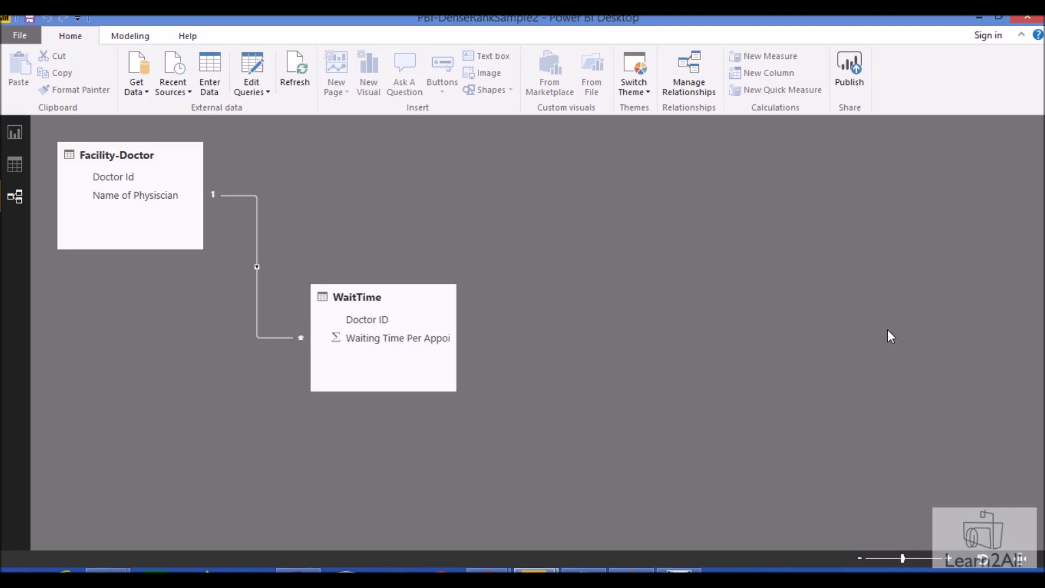
Step: Add Facility-Doctor's Doctor Id field to the doctor table on the Dense Rank page
click(152, 179)
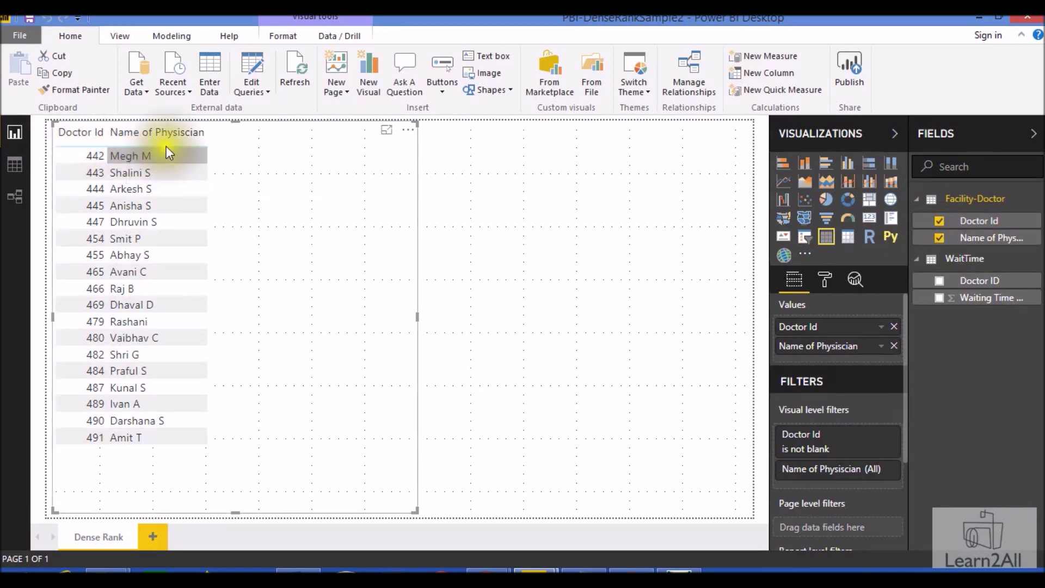
Step: Create a new Facility-Doctor measure holding Average = AVERAGE(WaitTime[Waiting Time Per Appointment]), pasted from Notepad
click(511, 416)
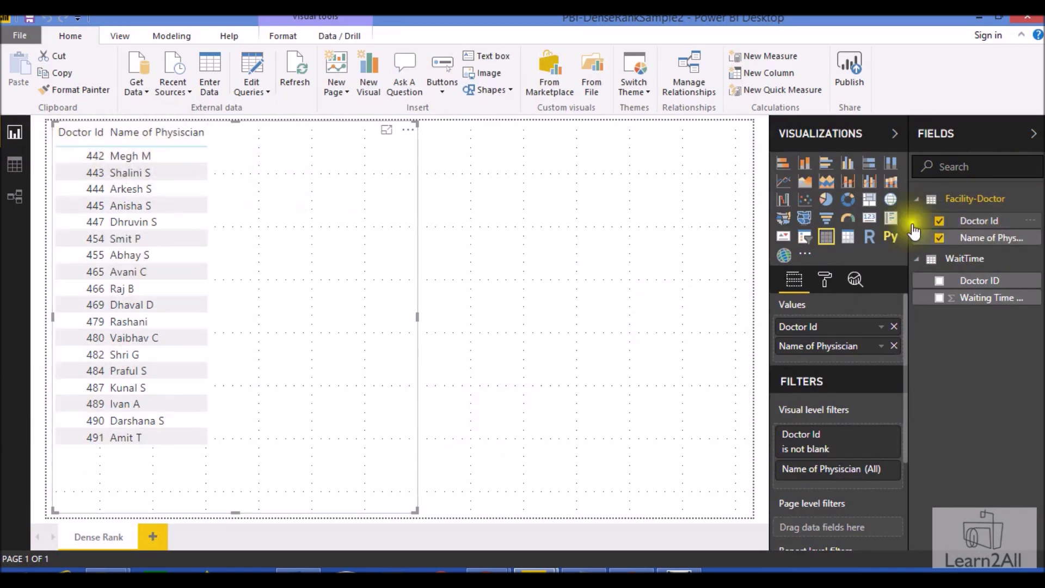
right_click(991, 203)
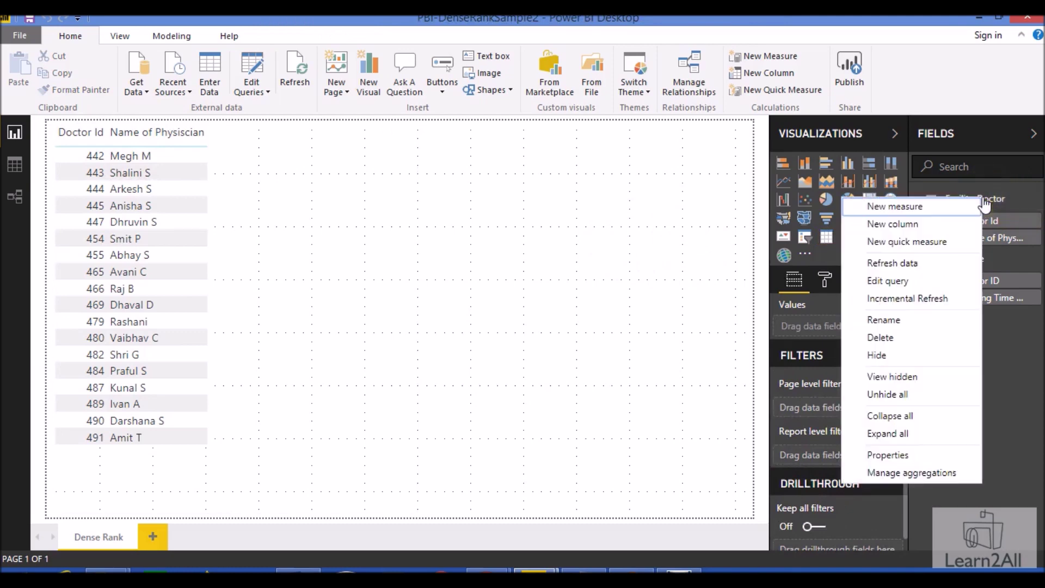
click(948, 208)
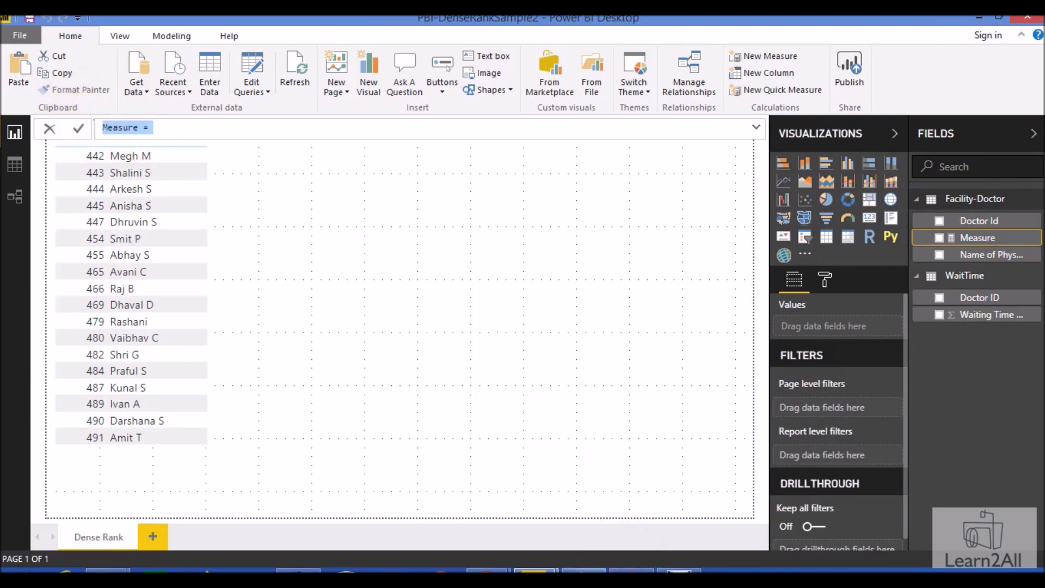
click(584, 571)
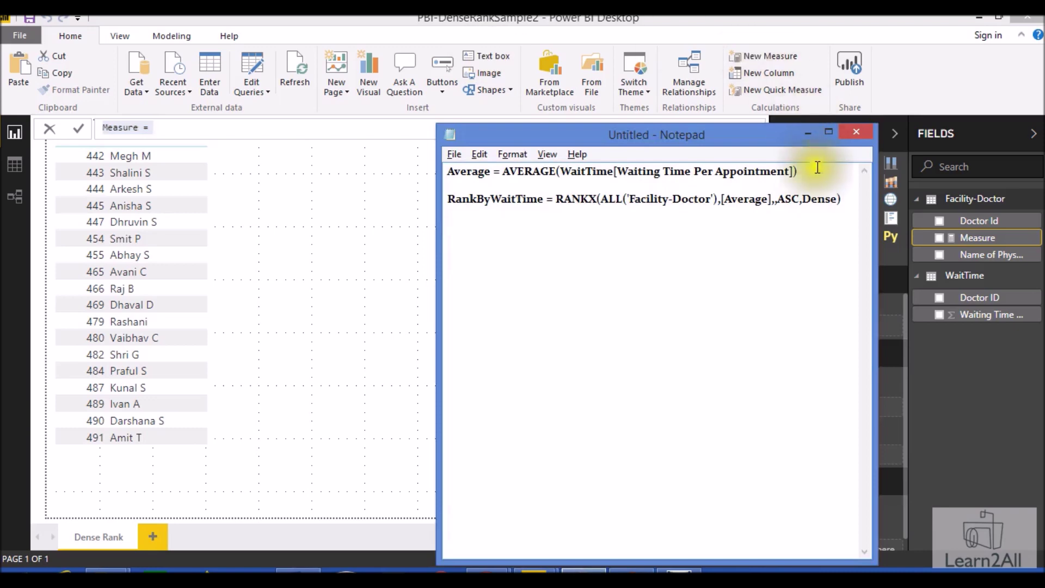
drag(807, 170, 449, 169)
key(ctrl+c)
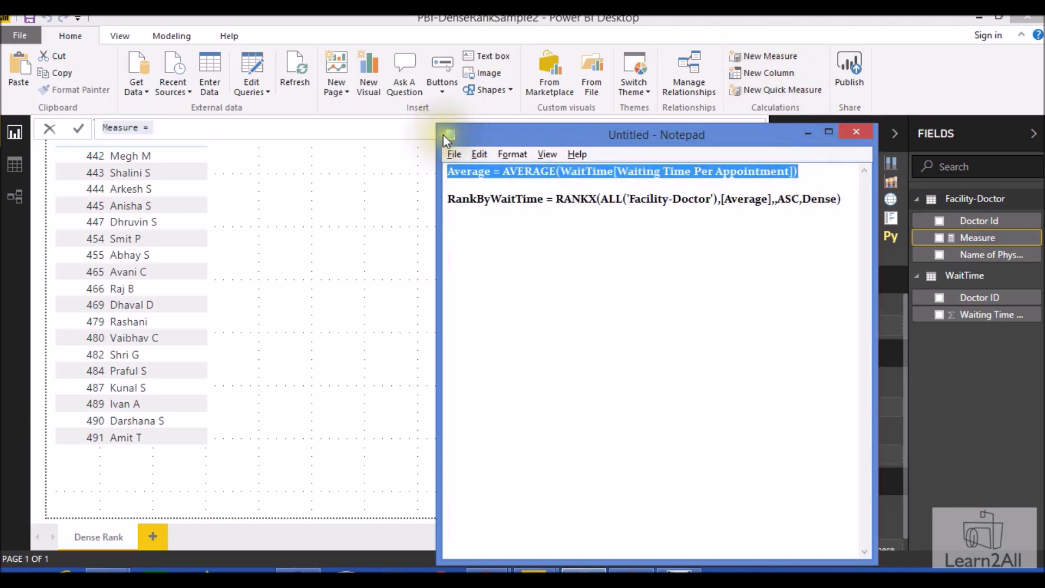
click(192, 124)
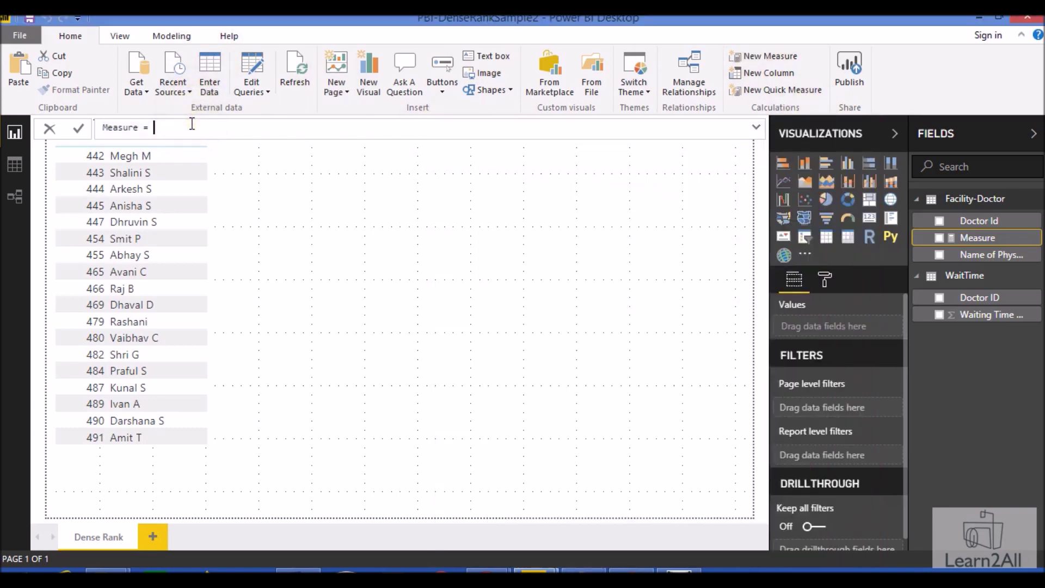
key(ctrl+a)
key(ctrl+v)
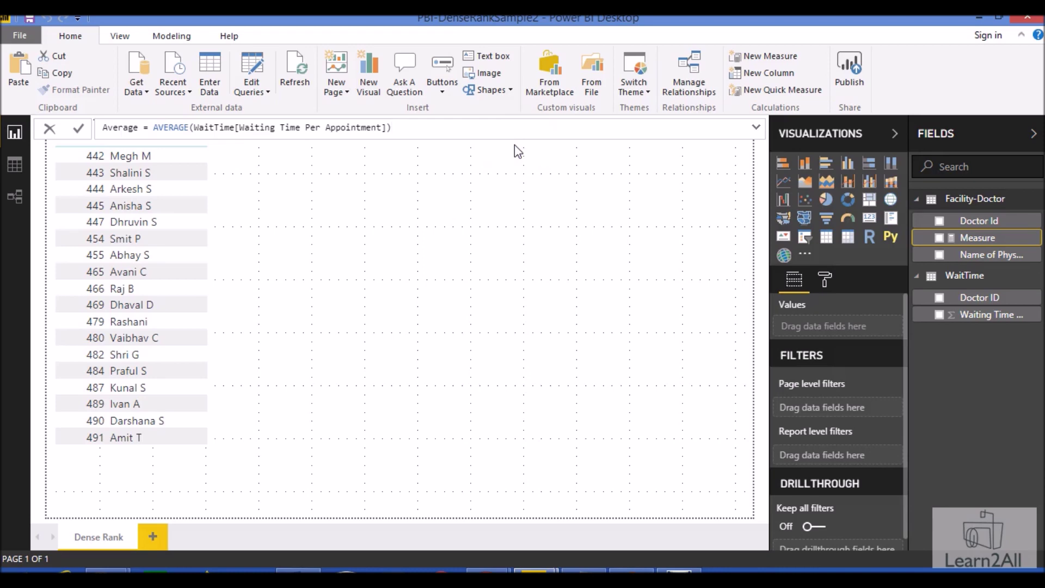
Step: Go from the author's profile to GitHub's Power-BI repository and its PBI-DenseRankSample folder
mouse_move(489, 573)
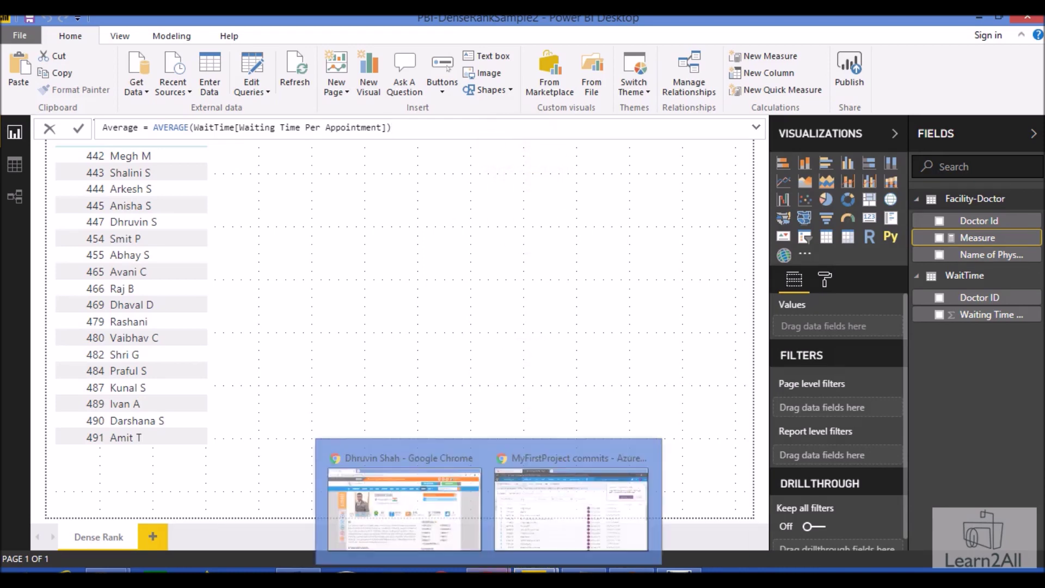
click(405, 506)
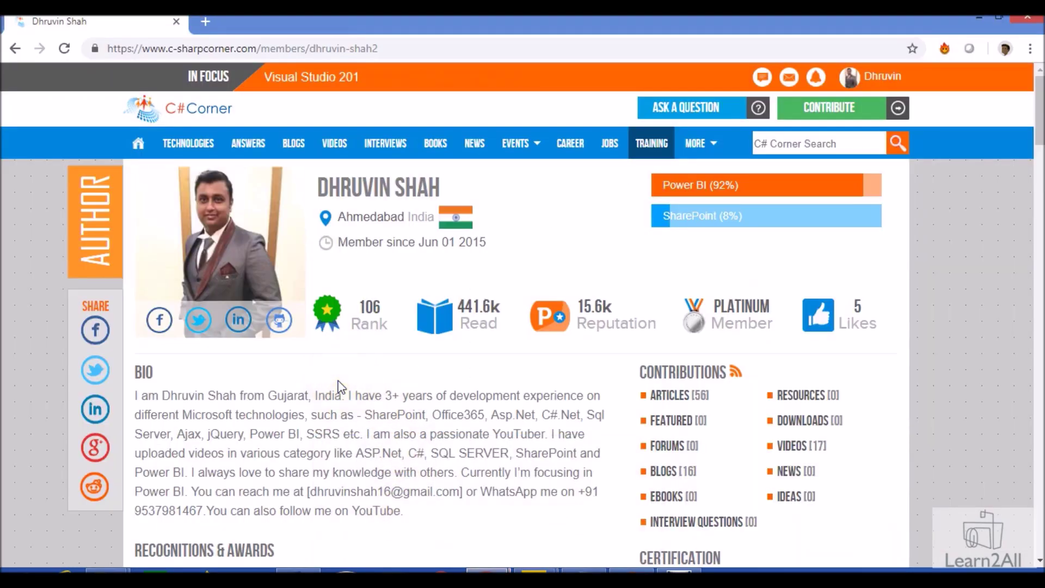
click(161, 325)
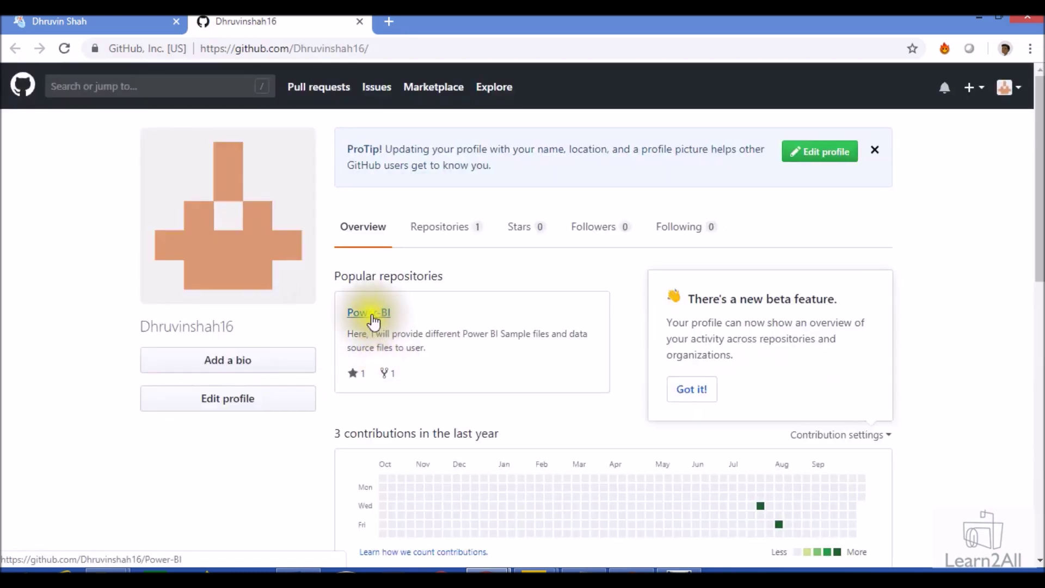
click(373, 320)
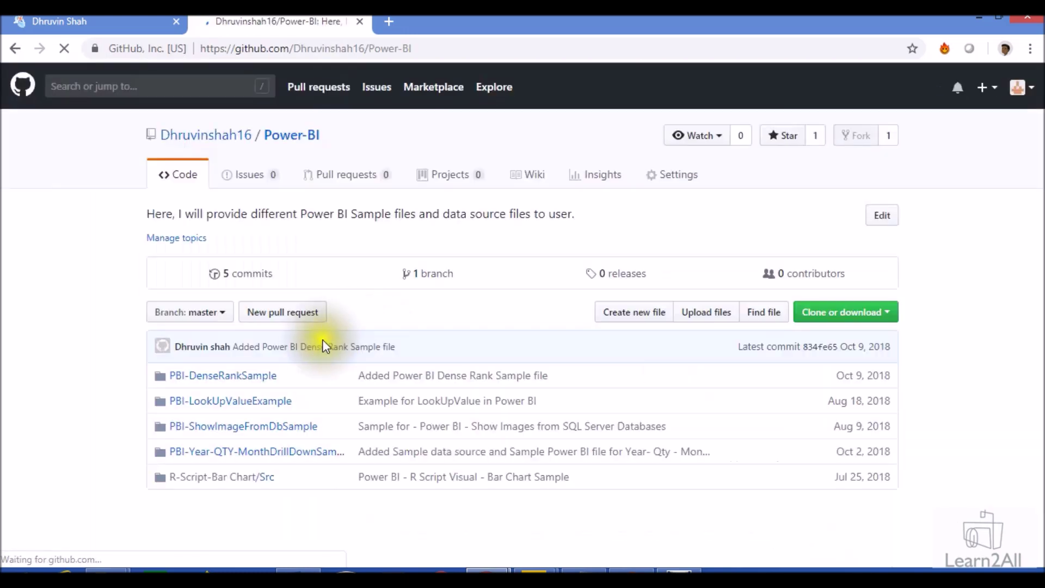
click(211, 375)
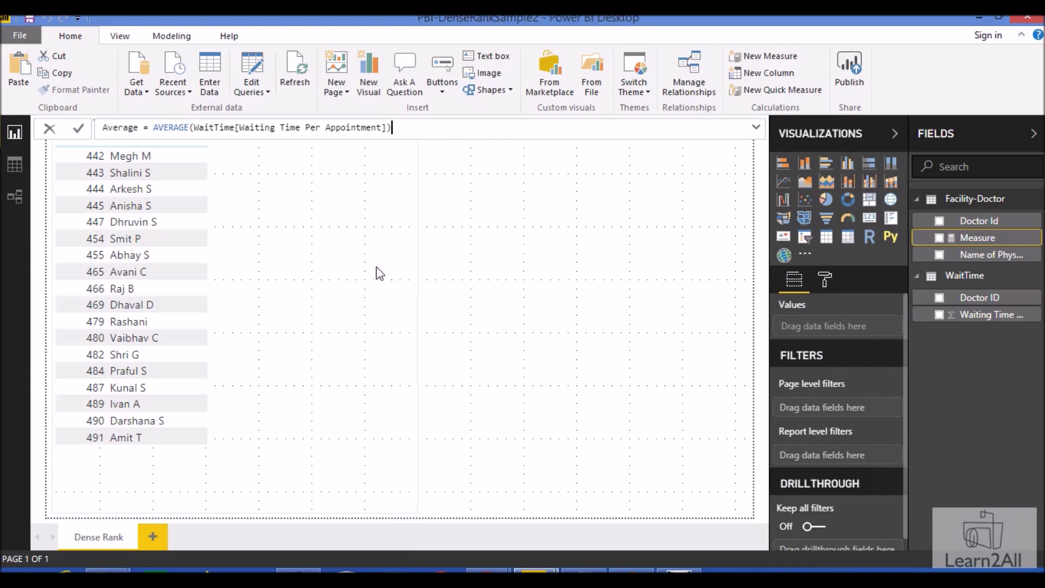
Step: Commit the Average measure and add it to the doctor table, totalling 32.02
click(78, 129)
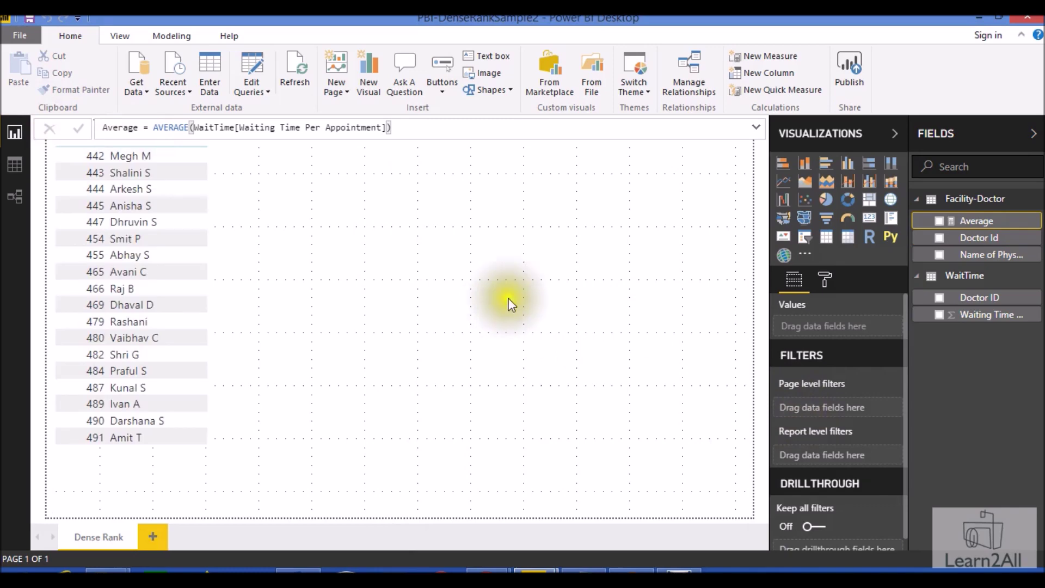
click(250, 237)
click(941, 222)
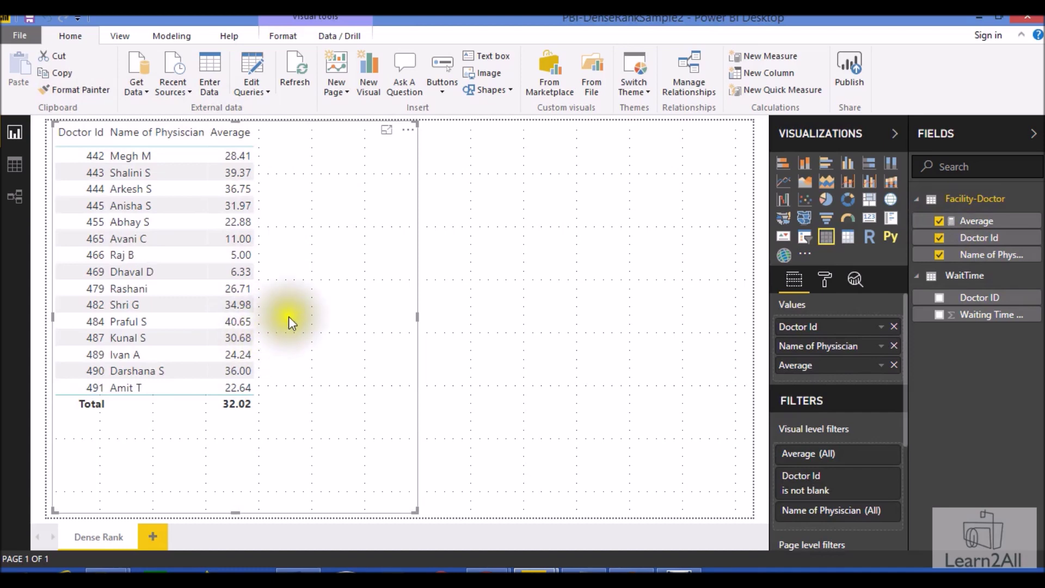
Step: Create another Facility-Doctor measure and name it Rank
click(551, 254)
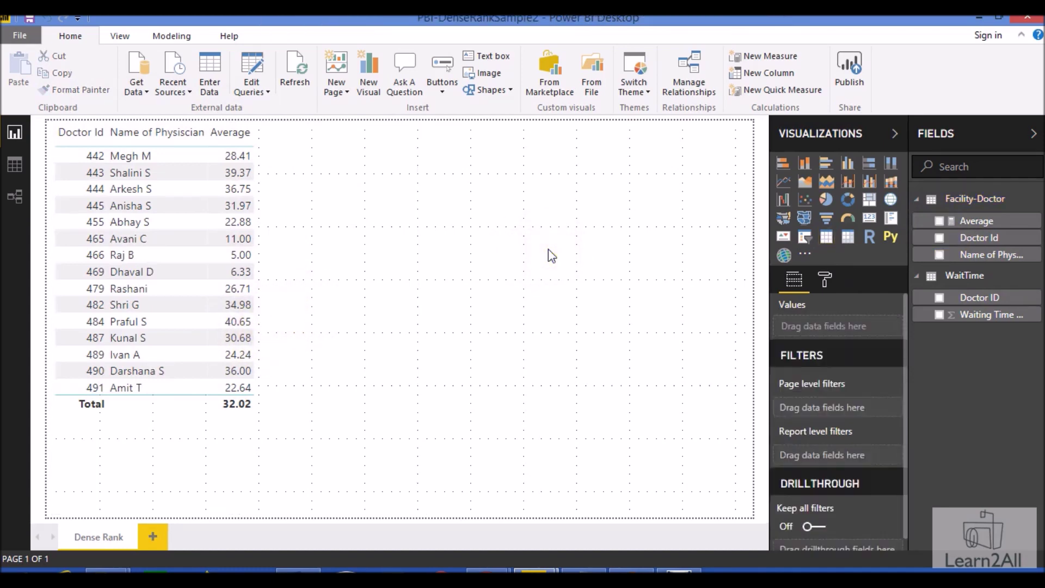
click(1037, 202)
click(992, 202)
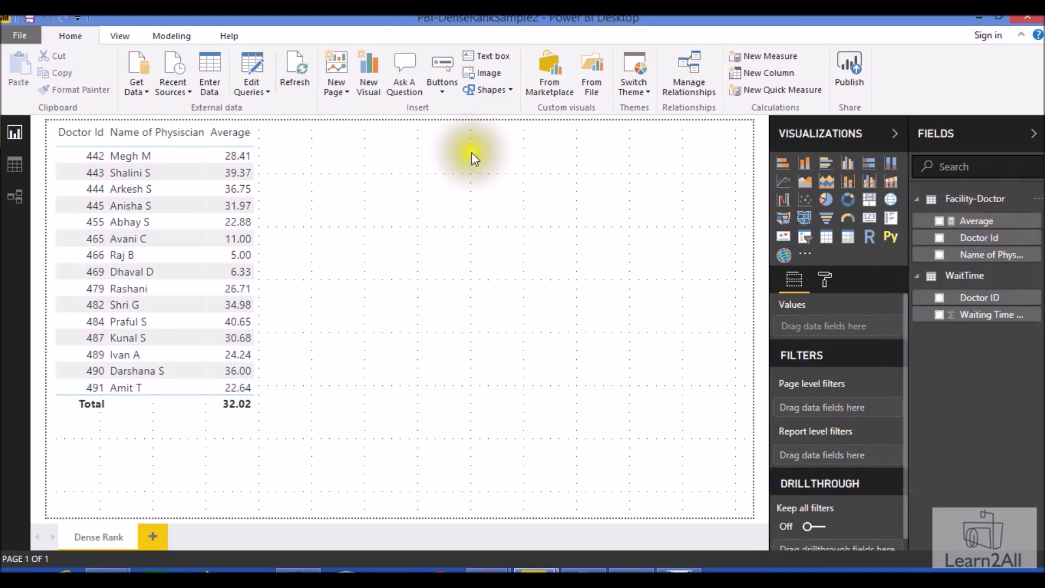
double_click(139, 129)
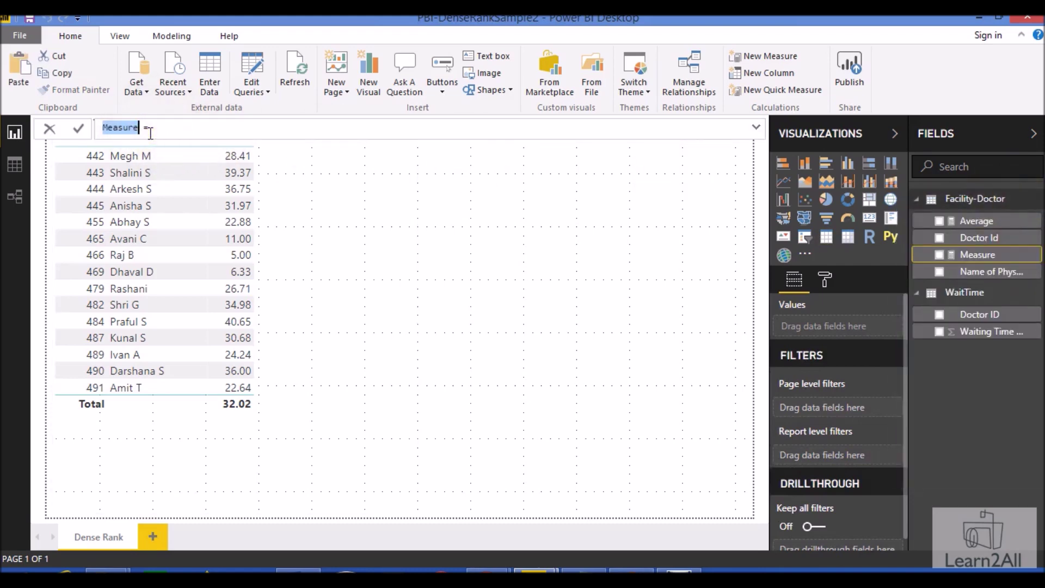
text(Rank)
click(157, 129)
Step: Write the start of the formula: RANKX(ALL('Facility-Doctor'),[Average]
text(Ran)
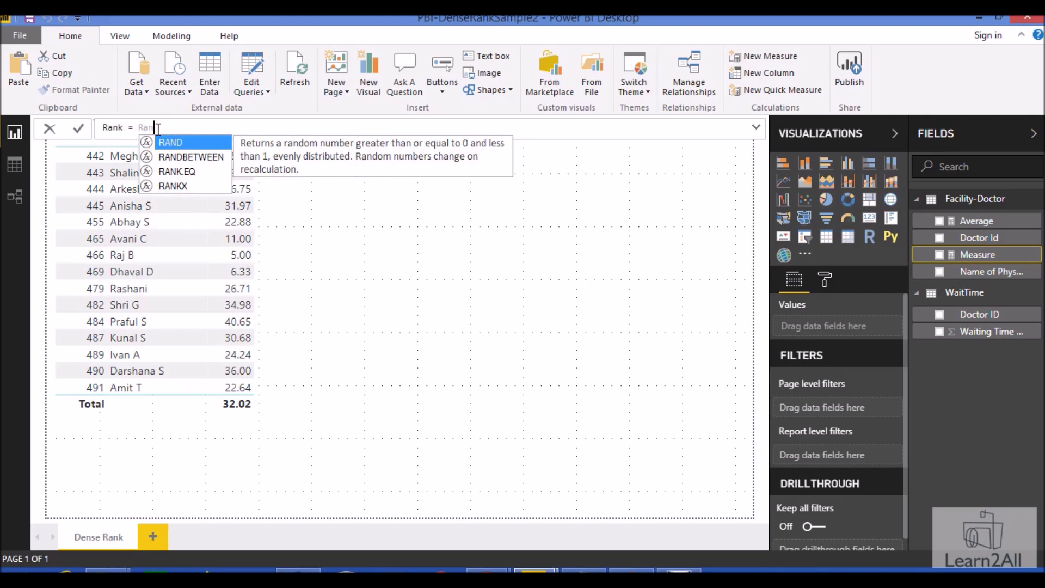
key(Down)
key(Down)
key(Down)
key(Tab)
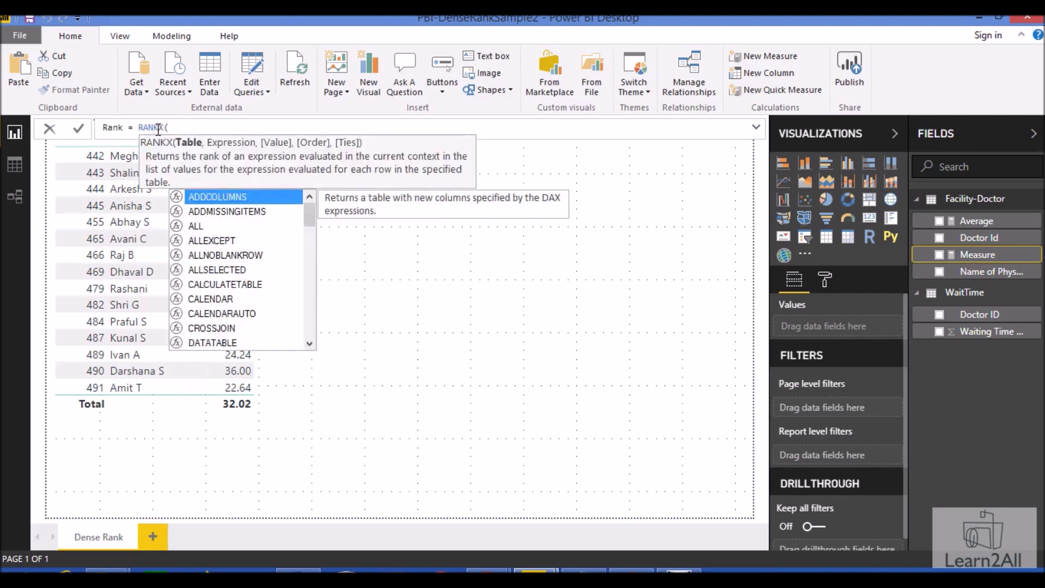
text(ALL)
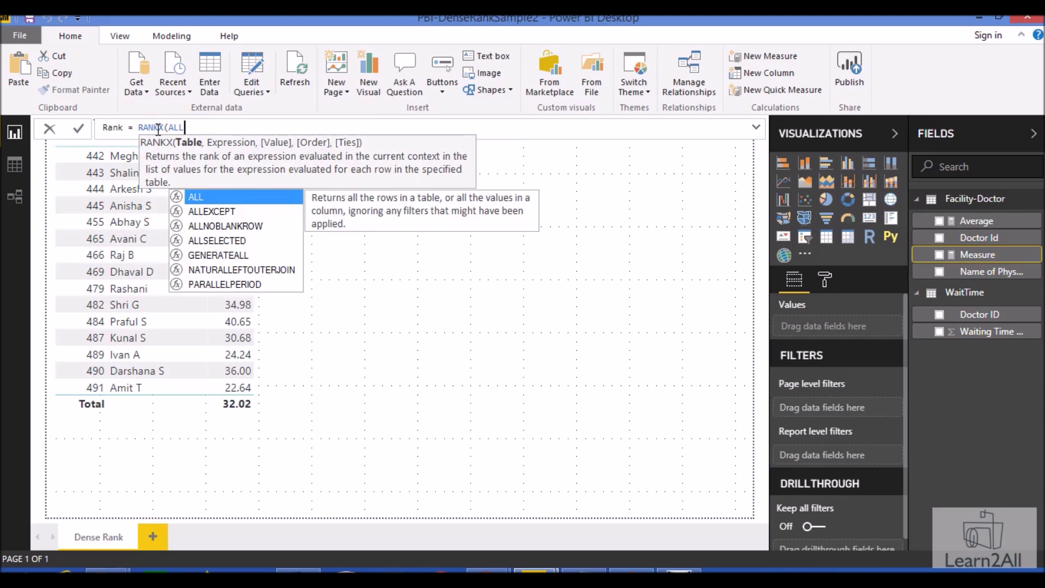
text(()
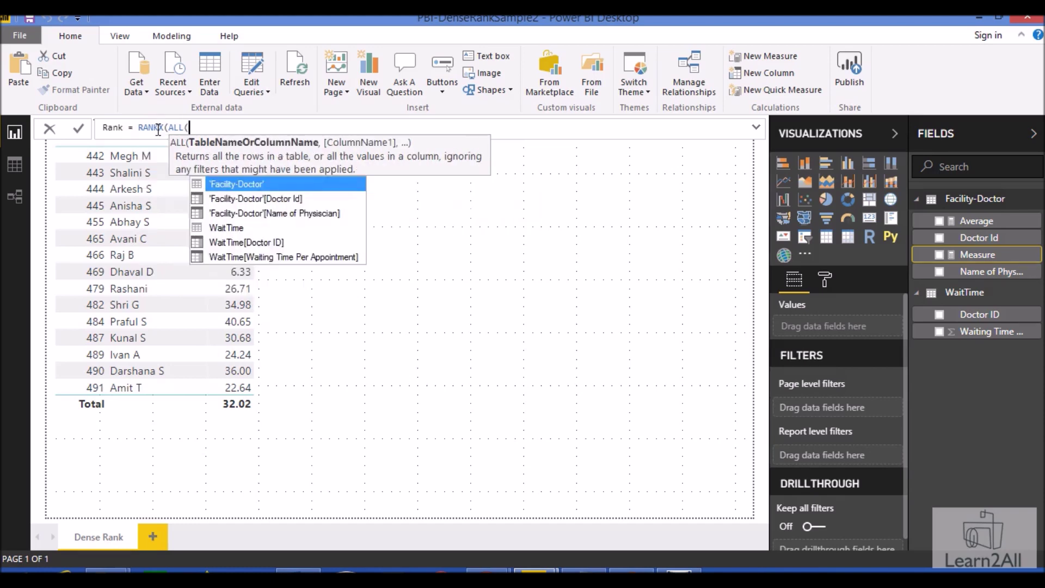
text(fa)
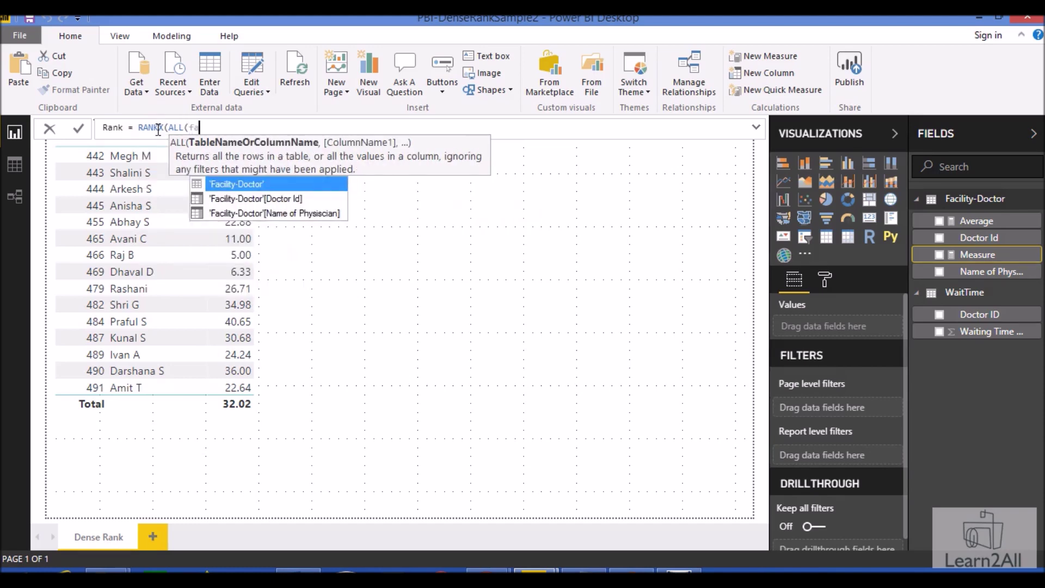
key(Tab)
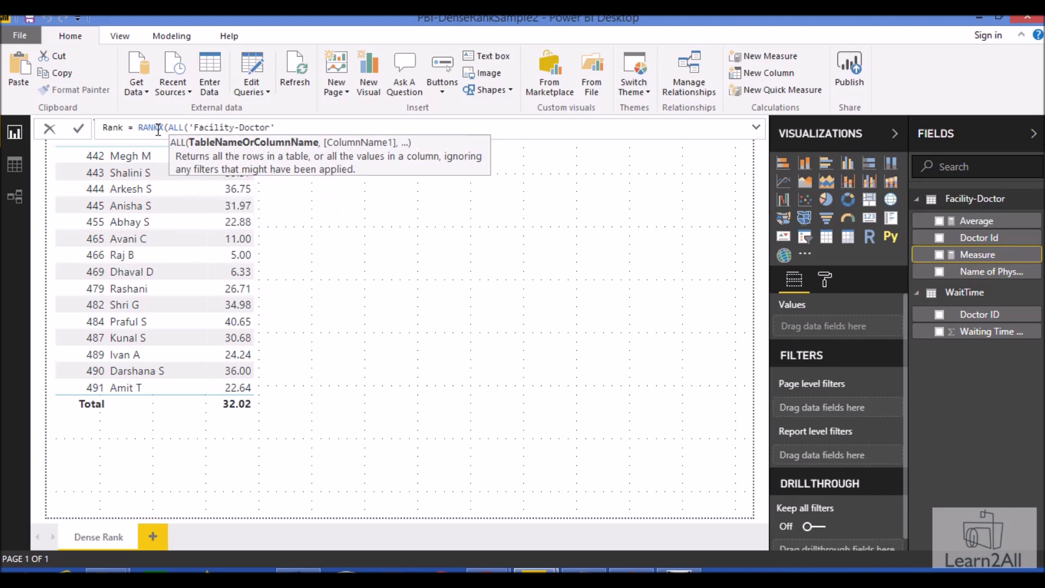
text(),)
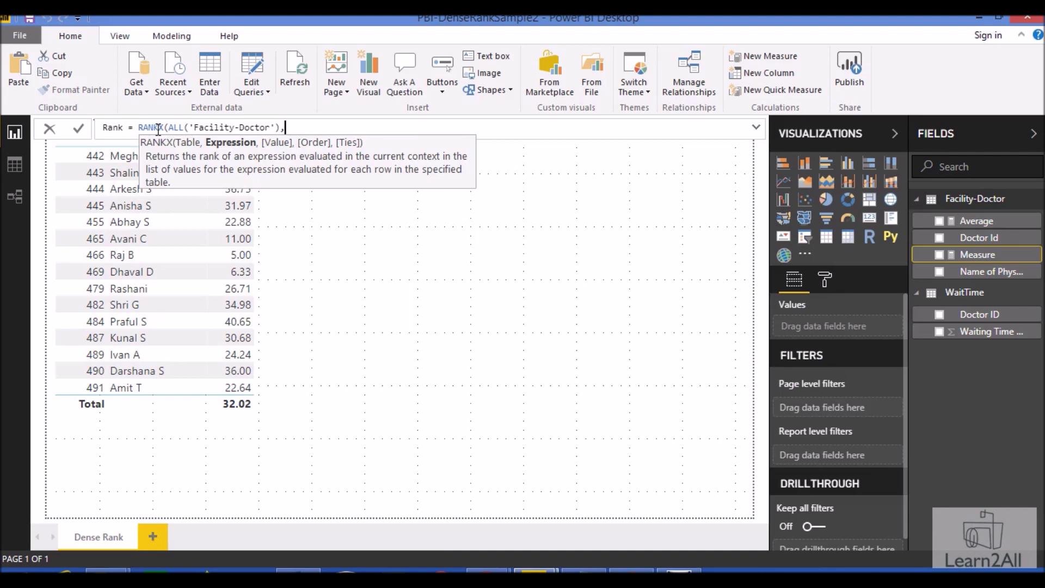
text(av)
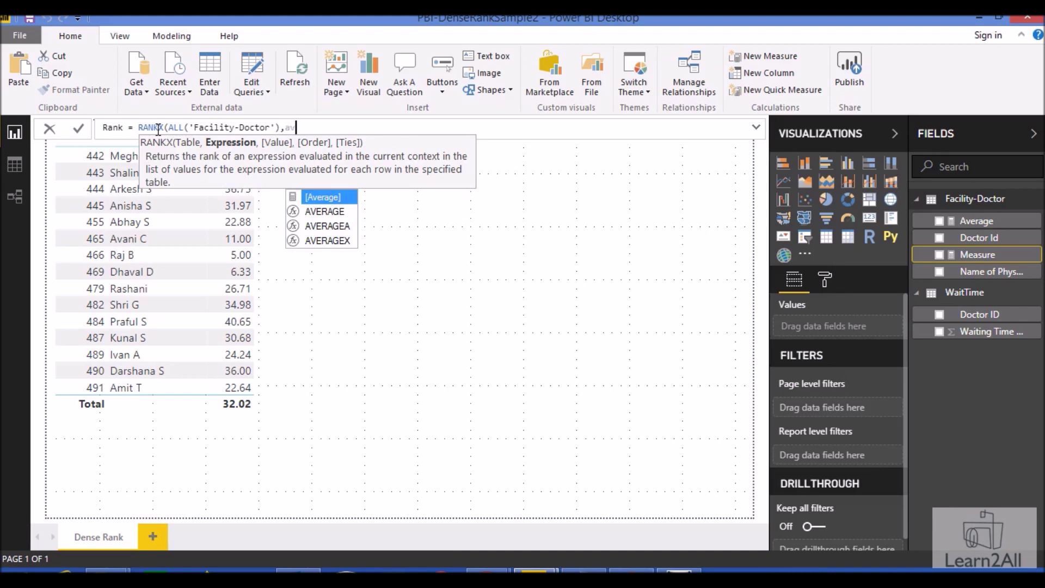
key(Tab)
Step: Finish the Rank formula with ,,DESC,Dense) and commit the measure
text(,)
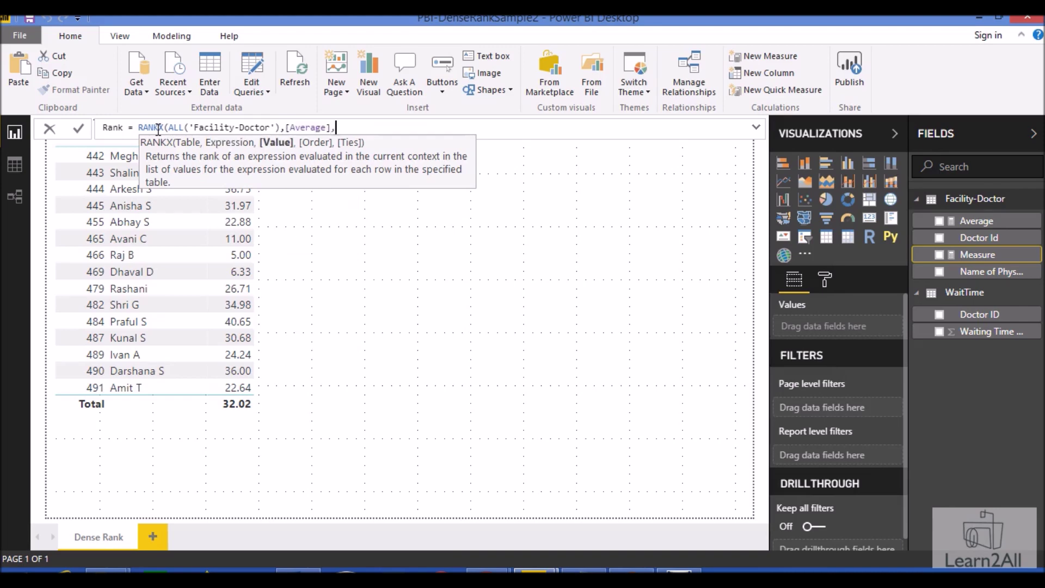
text(,)
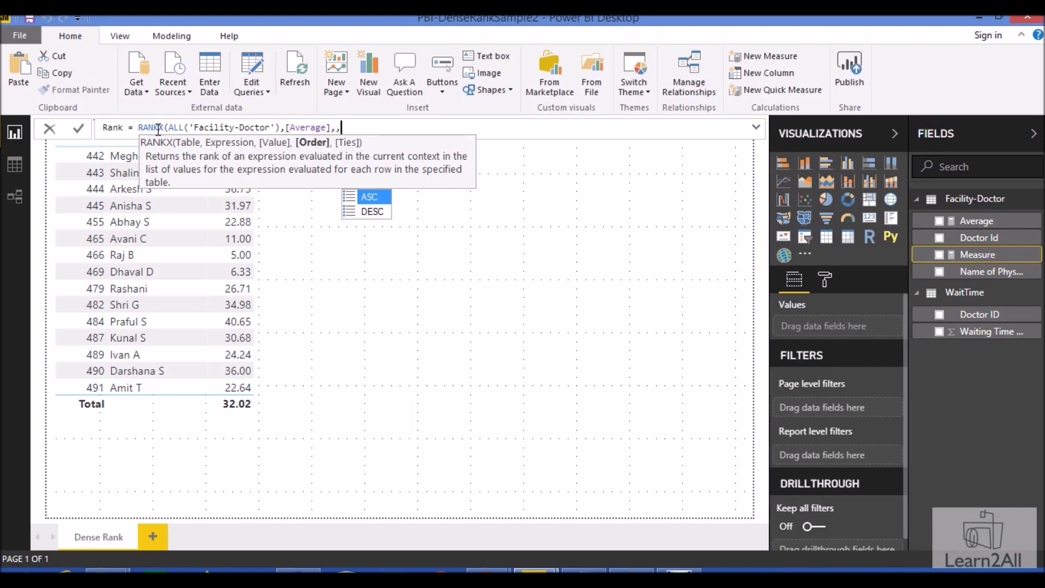
key(Down)
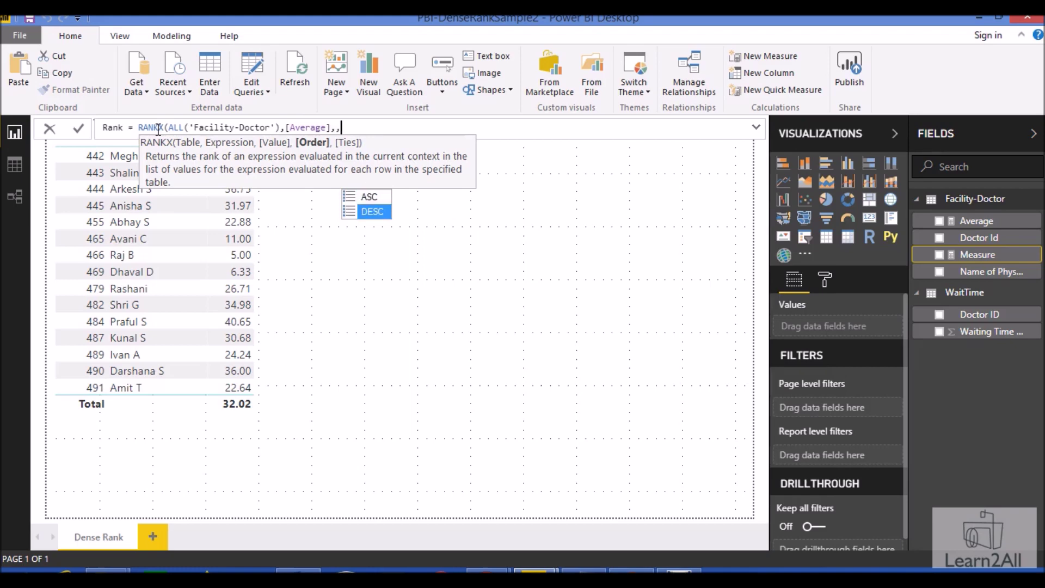
key(Tab)
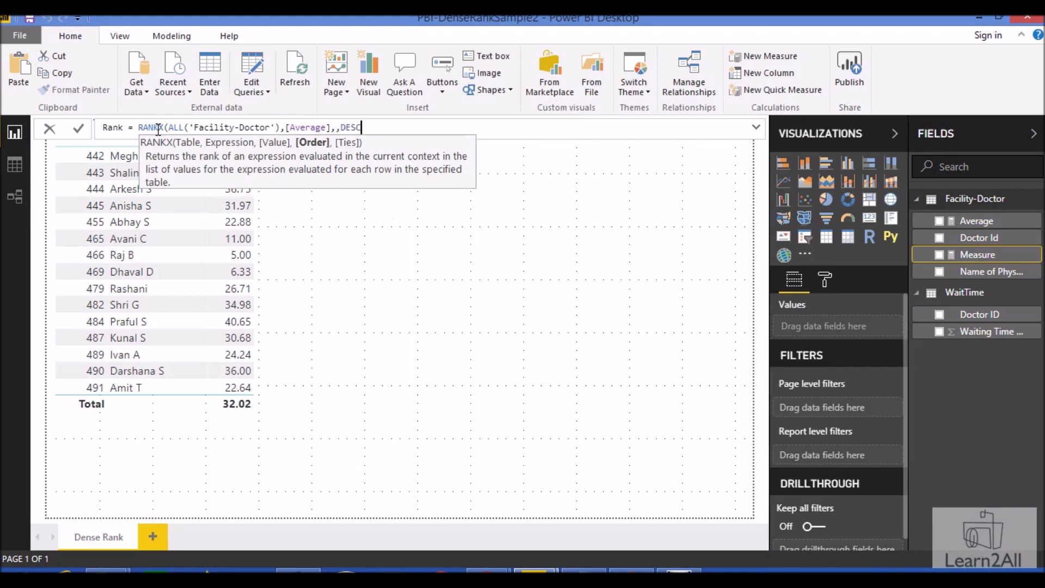
text(,)
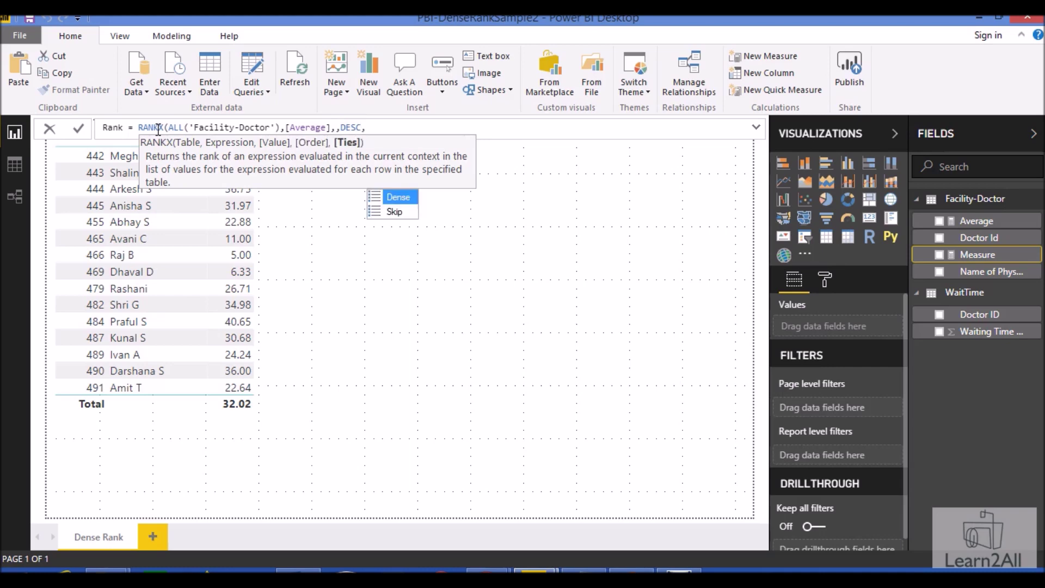
key(Tab)
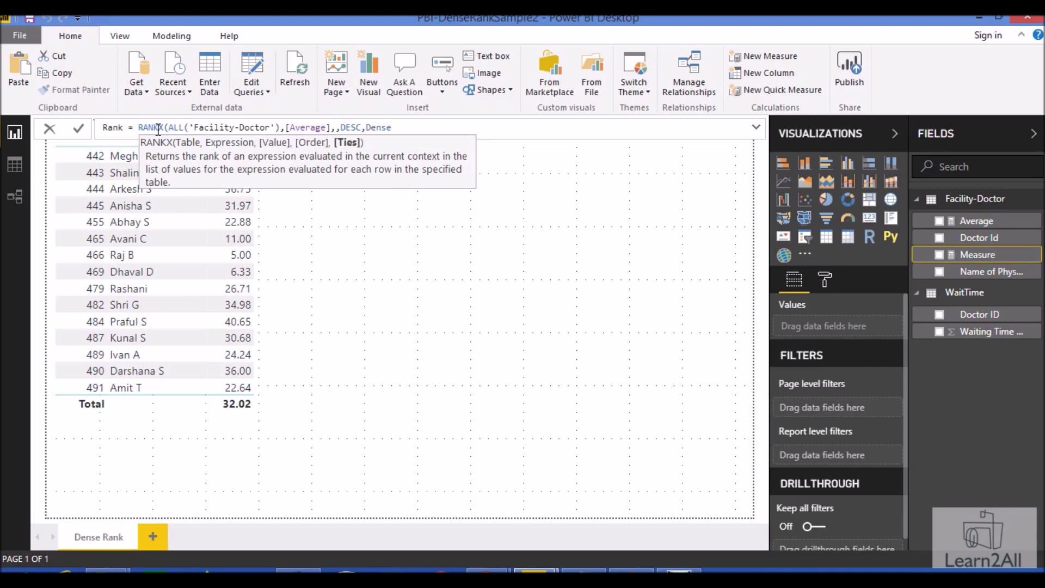
text())
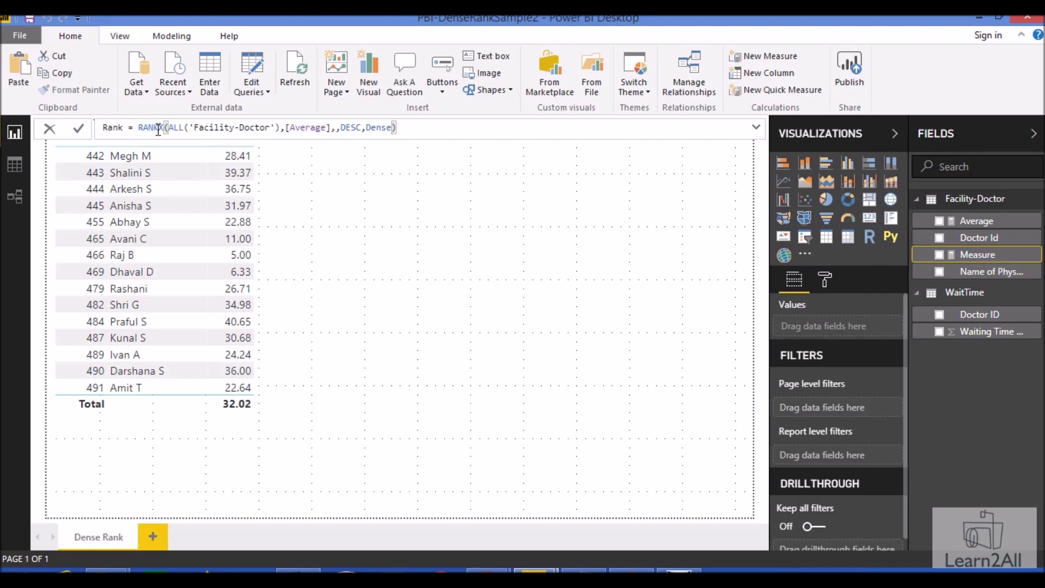
key(Return)
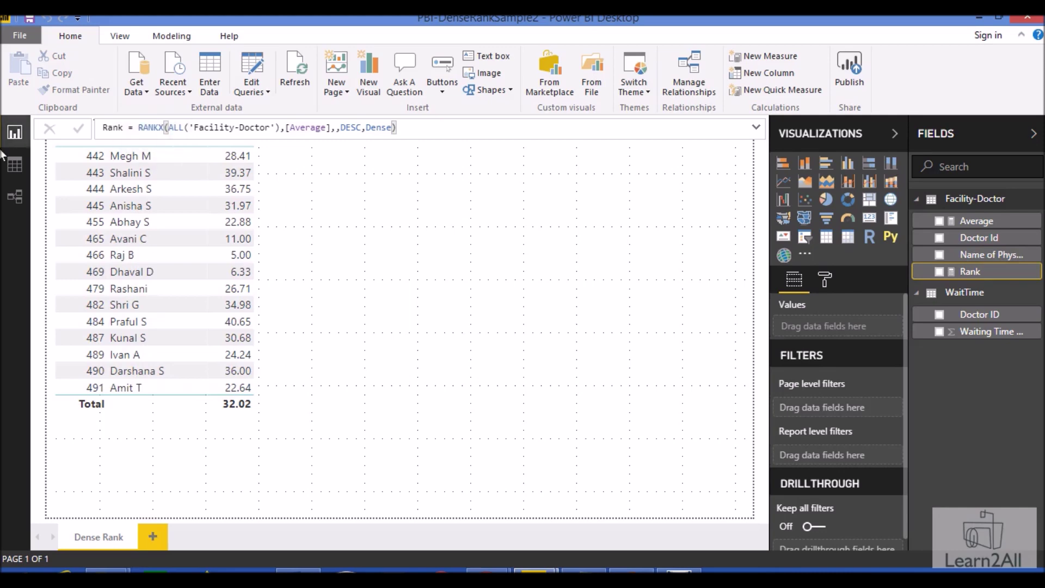
Step: Add Rank to the doctor table, where 40.65 ranks 1 and blank averages share 17
click(359, 336)
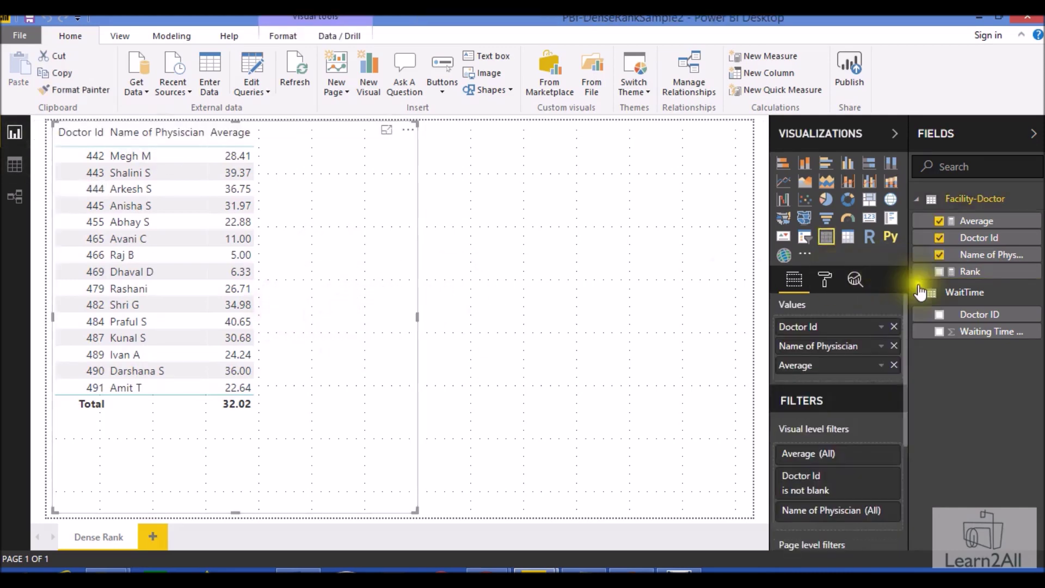
click(939, 272)
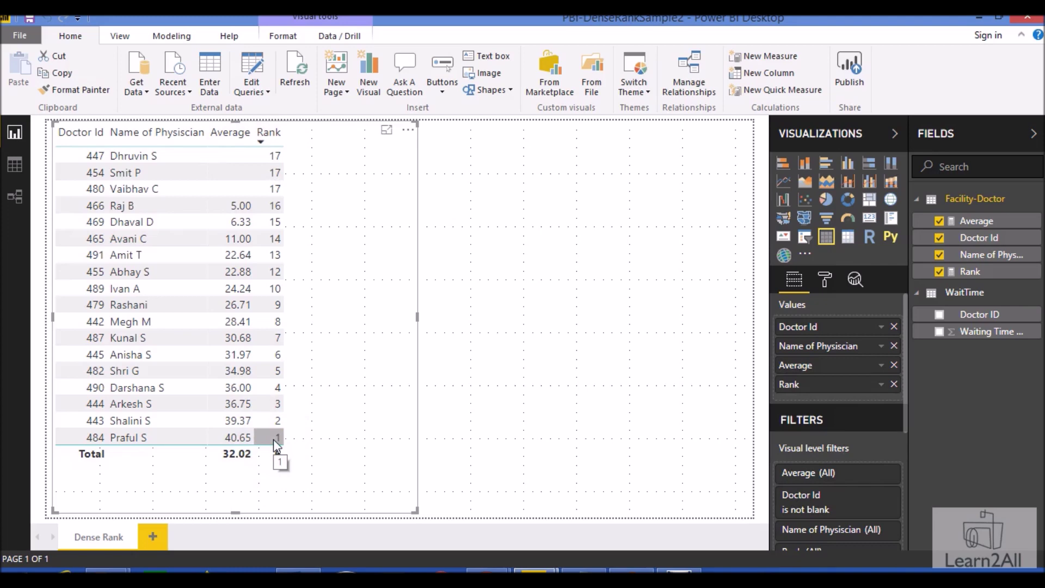
double_click(964, 272)
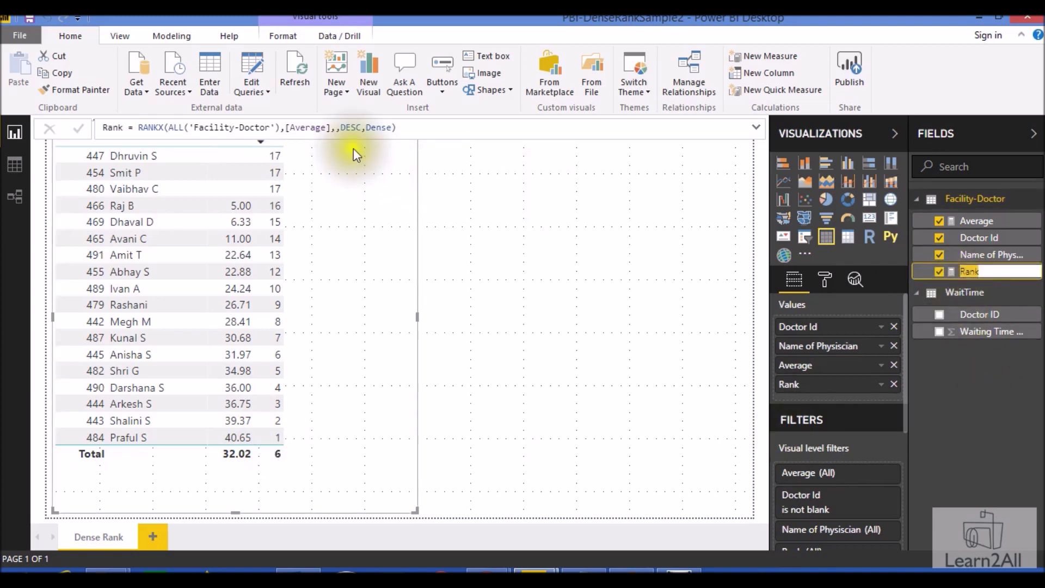
Step: Change the Rank order from DESC to ASC and sort the table by Rank ascending
double_click(351, 127)
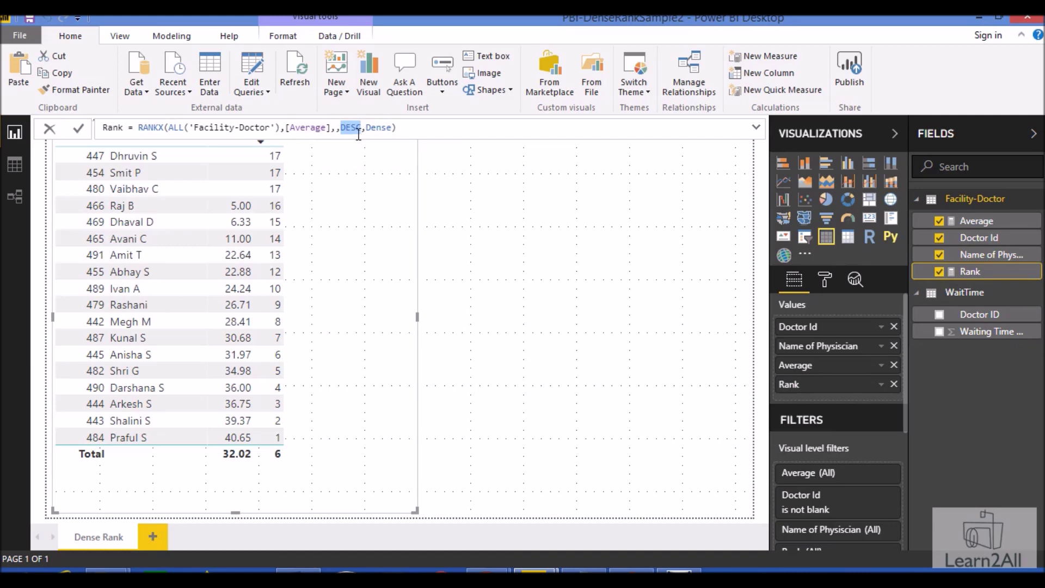
text(ASC)
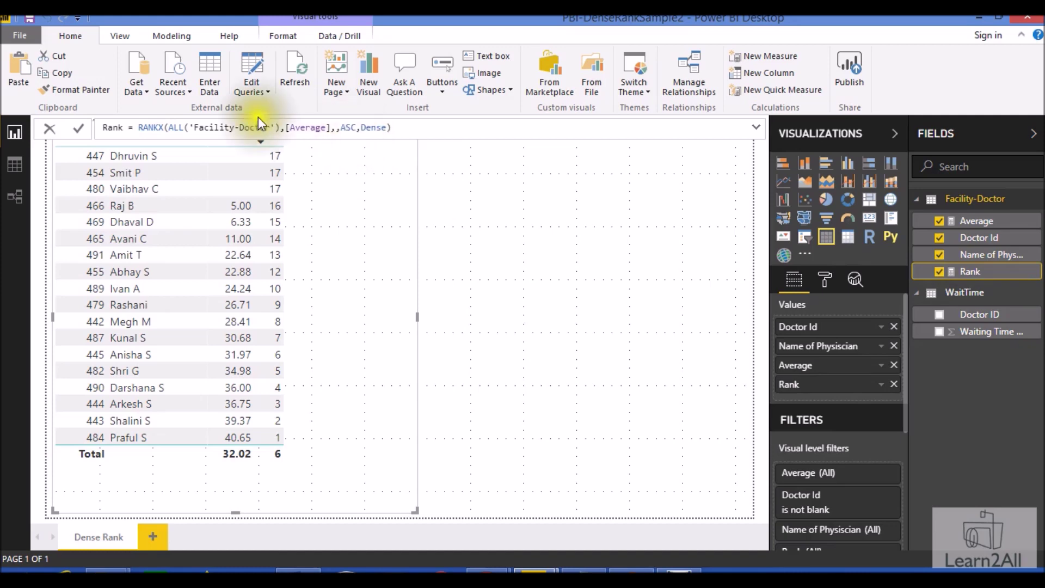
click(78, 135)
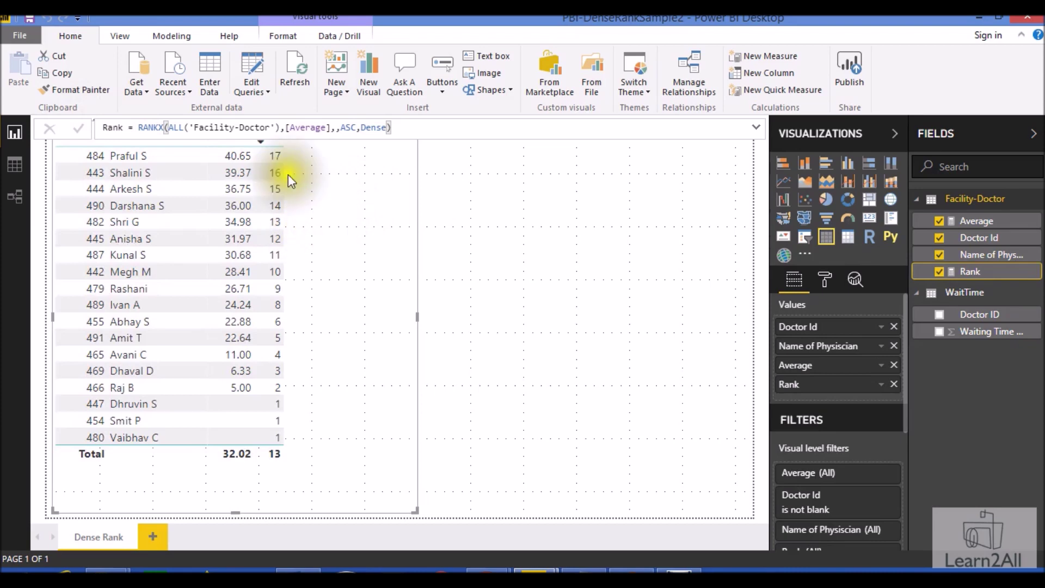
click(276, 143)
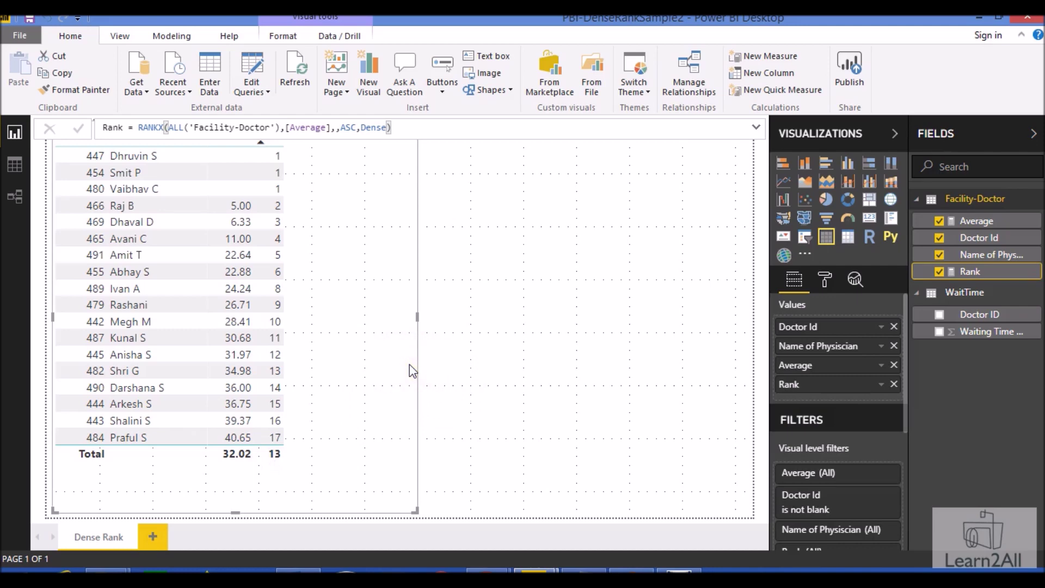
double_click(372, 128)
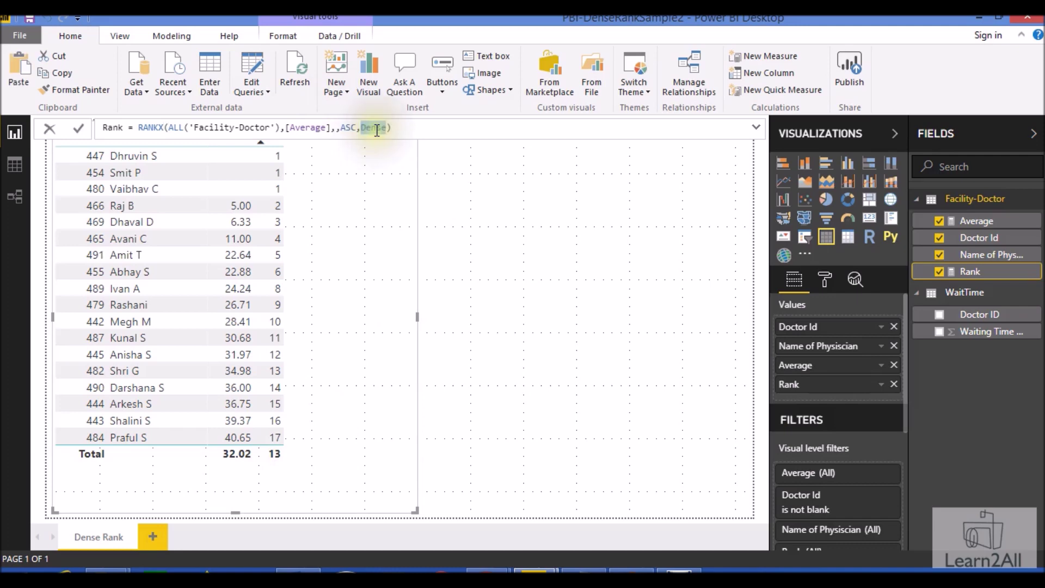
Step: Replace Dense with Skip in Rank, so three blanks rank 1 and 5.00 ranks 4
text(SK)
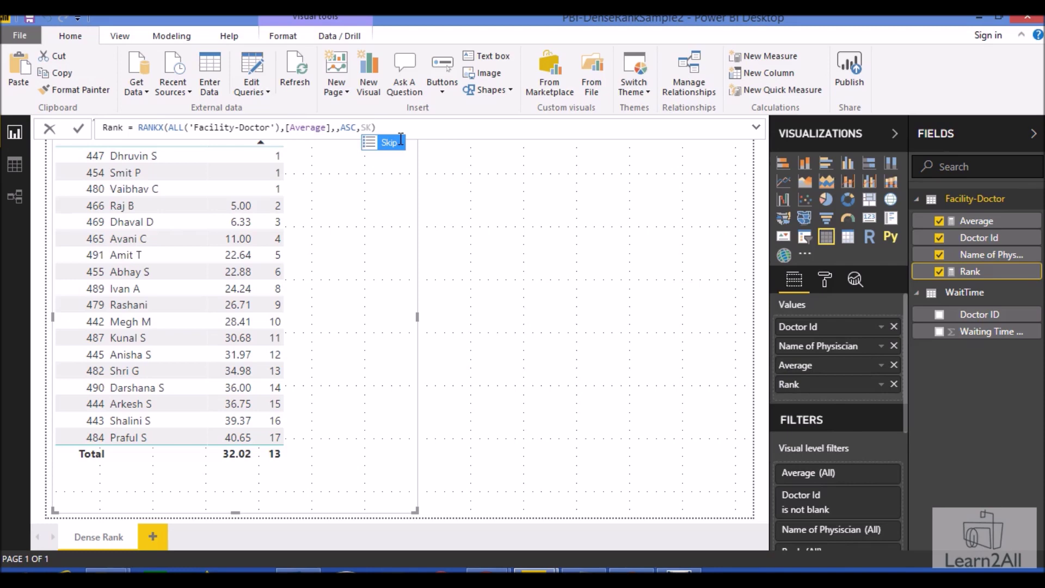
click(401, 139)
key(Return)
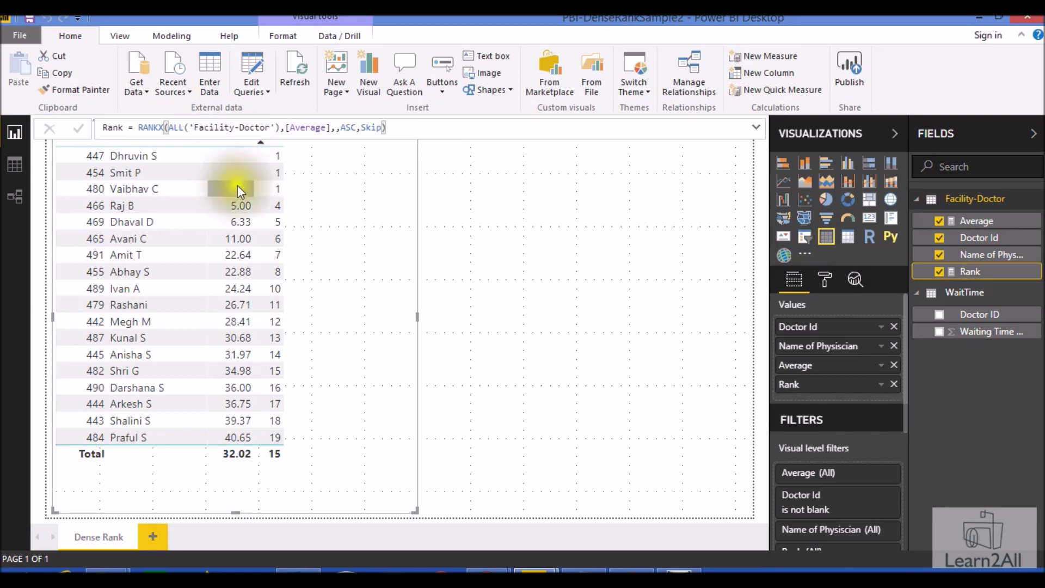
click(279, 159)
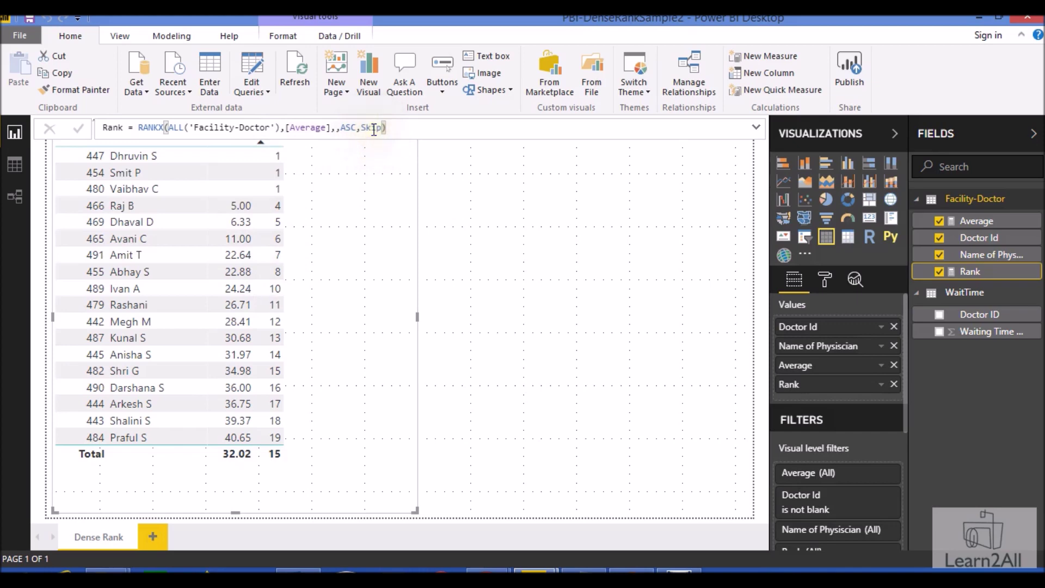
click(273, 180)
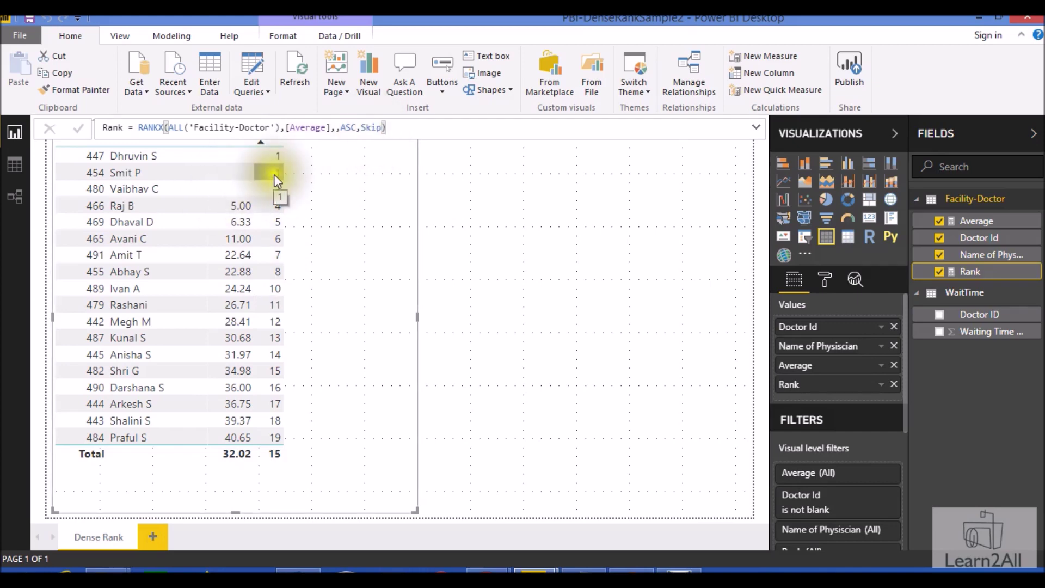
click(287, 180)
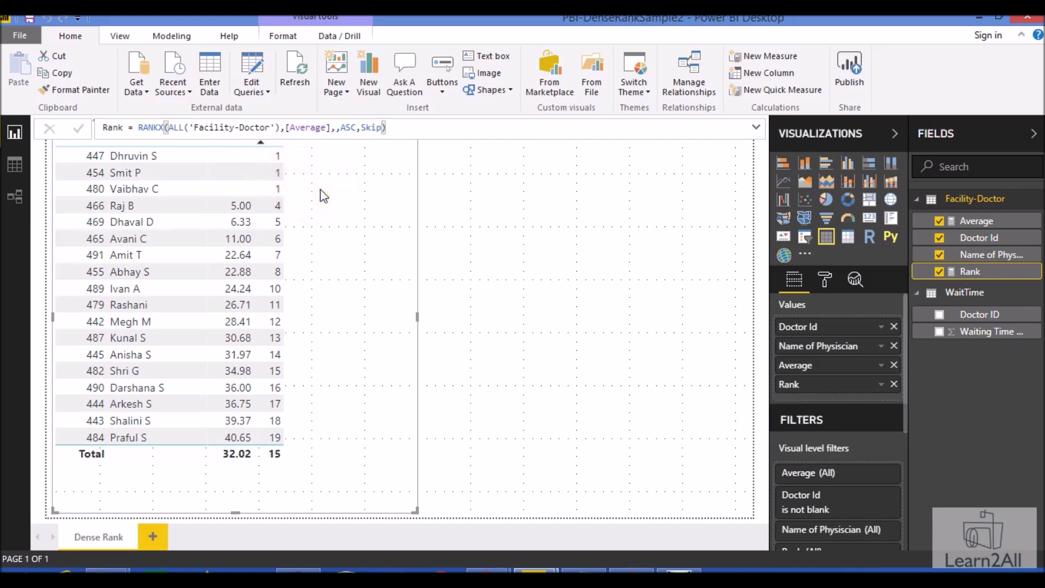
click(488, 241)
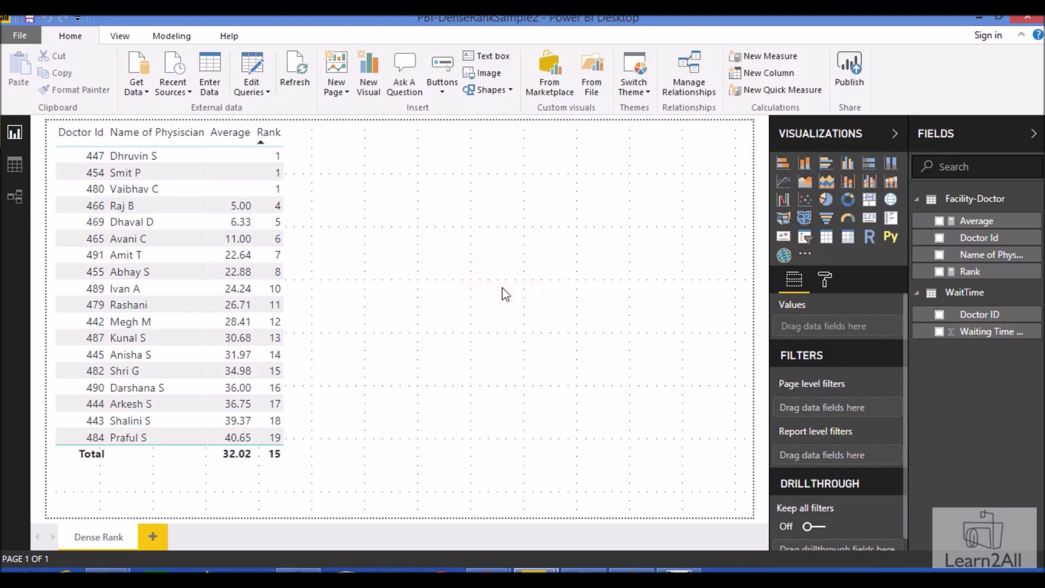
Step: Switch from Power BI to the C# Corner profile page in Chrome
mouse_move(489, 572)
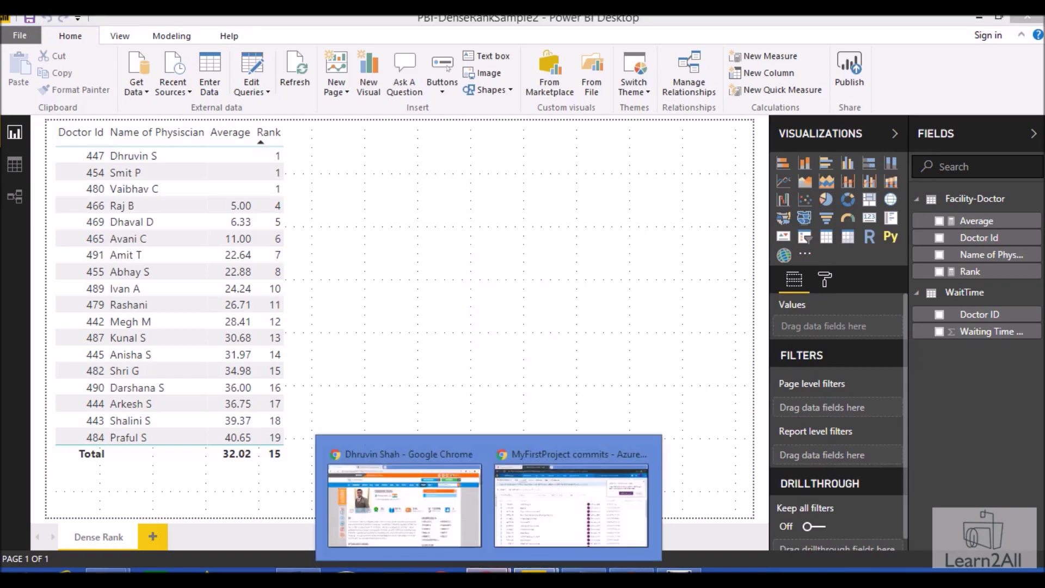
click(420, 531)
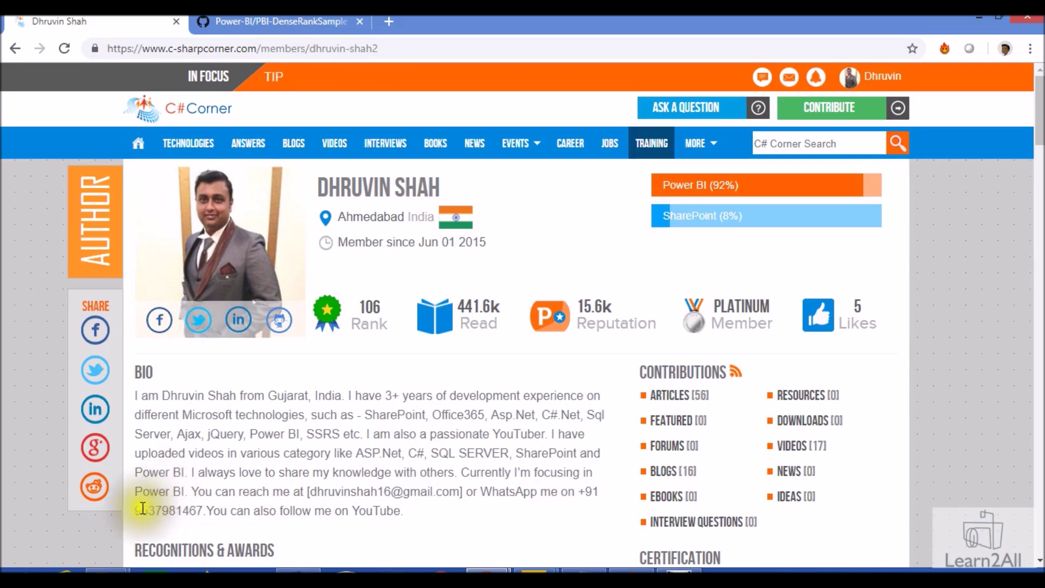
Step: Highlight, then clear the highlight on, the contact line in the profile bio
drag(141, 510, 207, 509)
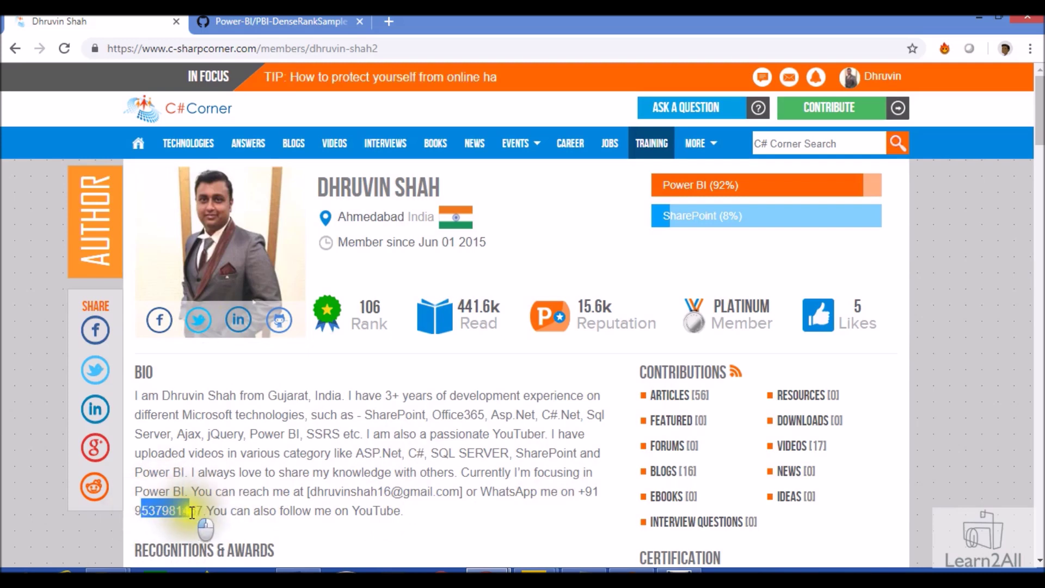
click(207, 510)
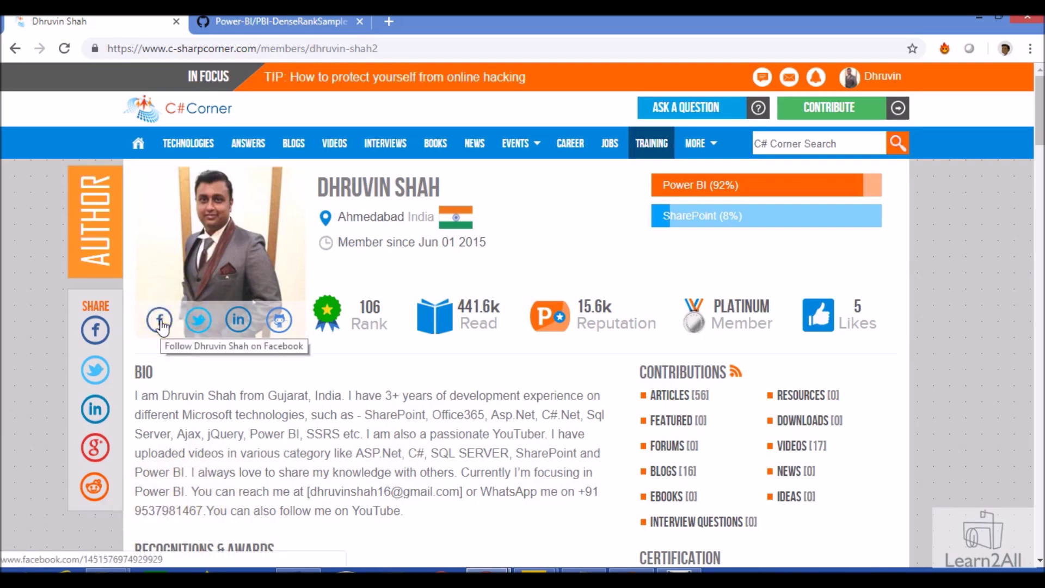